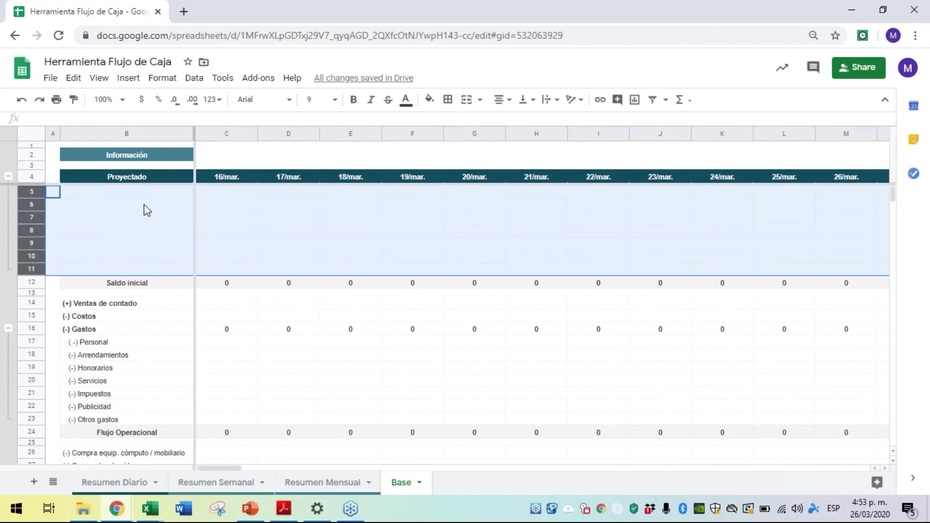
Enter "Cuenta ahorros Bancolombia" as the first account in cell B5 of the Proyectado section.
left_click(146, 193)
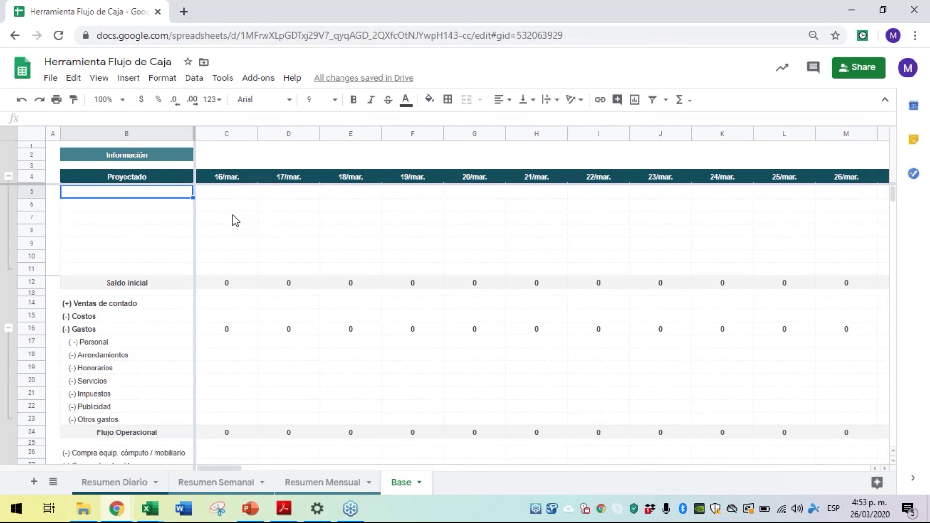
type("Cuenta ")
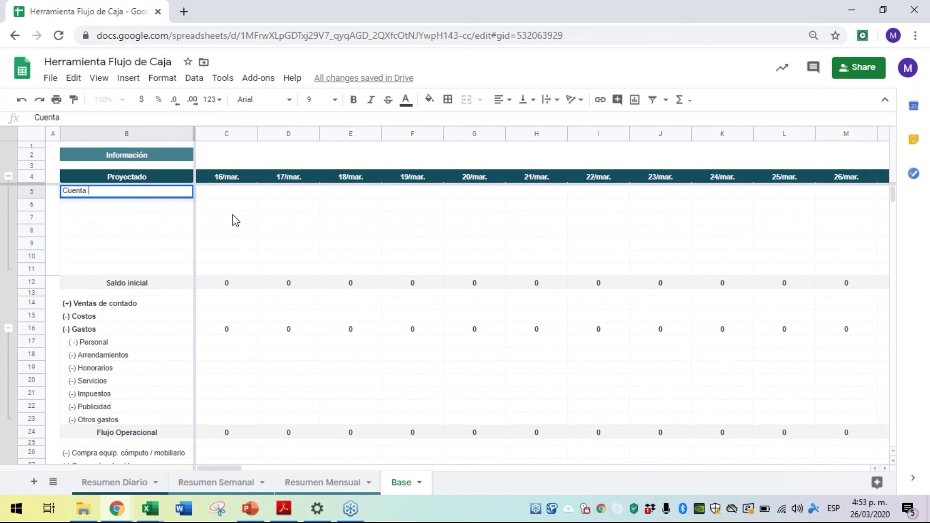
type("ahorros Bancolombia")
key("Return")
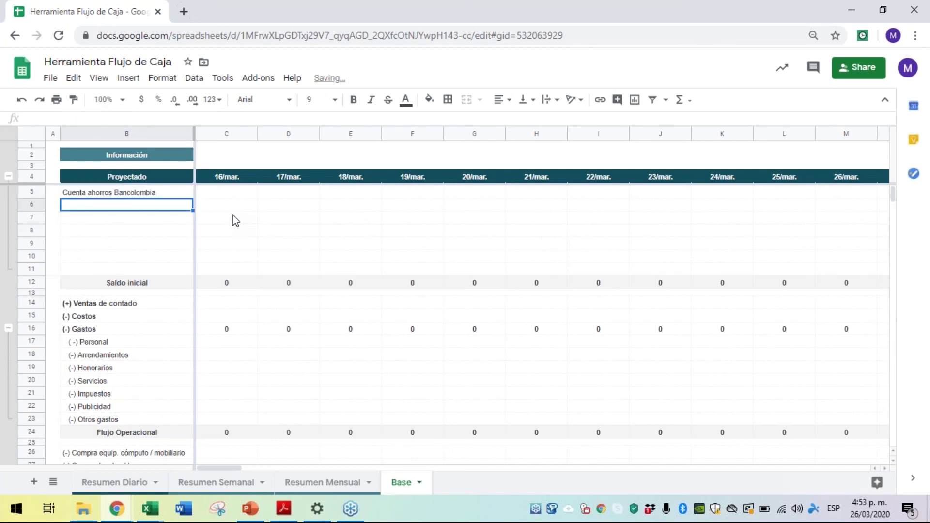
key("Up")
key("Right")
key("Right")
key("Right")
key("Right")
key("Left")
key("Right")
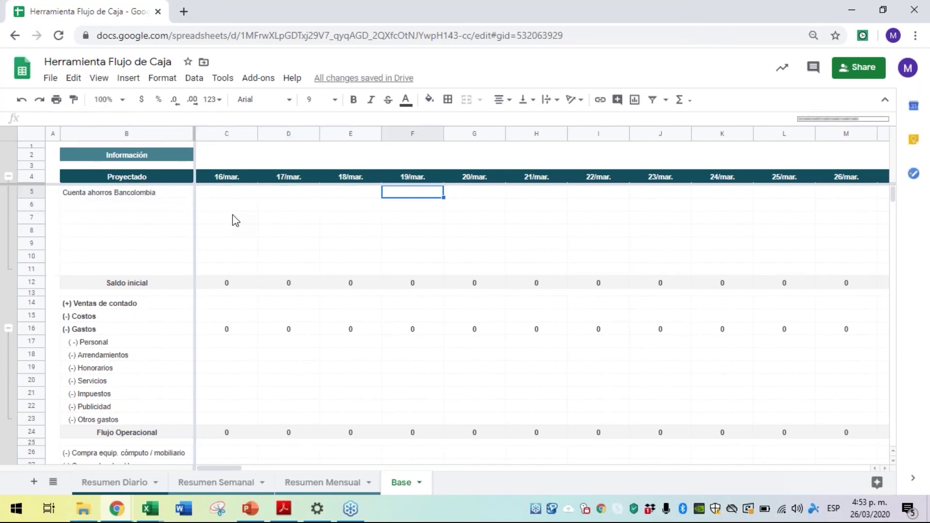
key("Down")
key("Down")
key("Up")
key("Up")
type("1000000000")
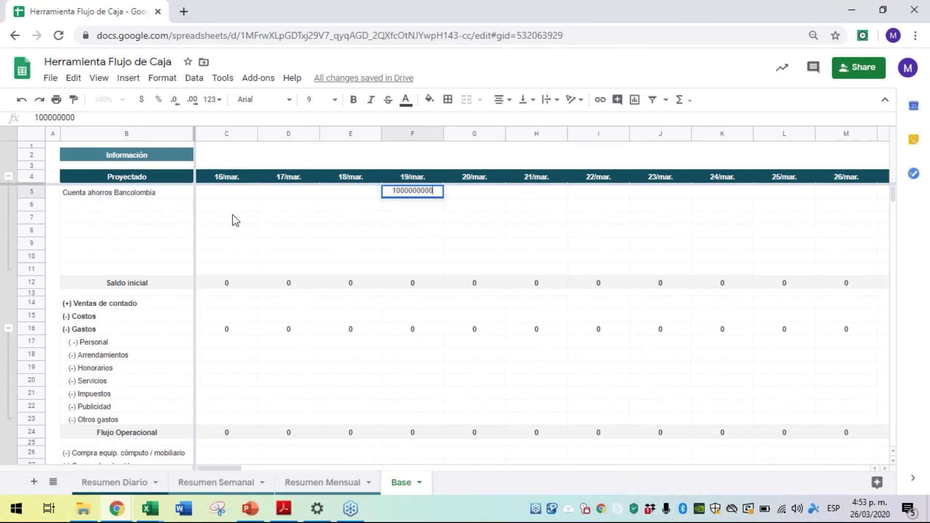
key("ctrl+Return")
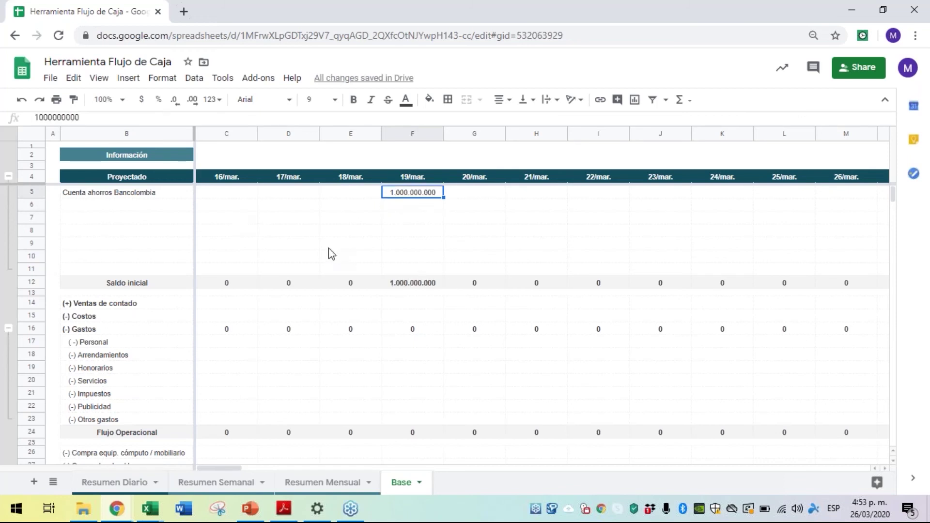
Enter 5000000 as the projected Ventas de contado for 19/mar.
scroll(415, 305, "down", 2)
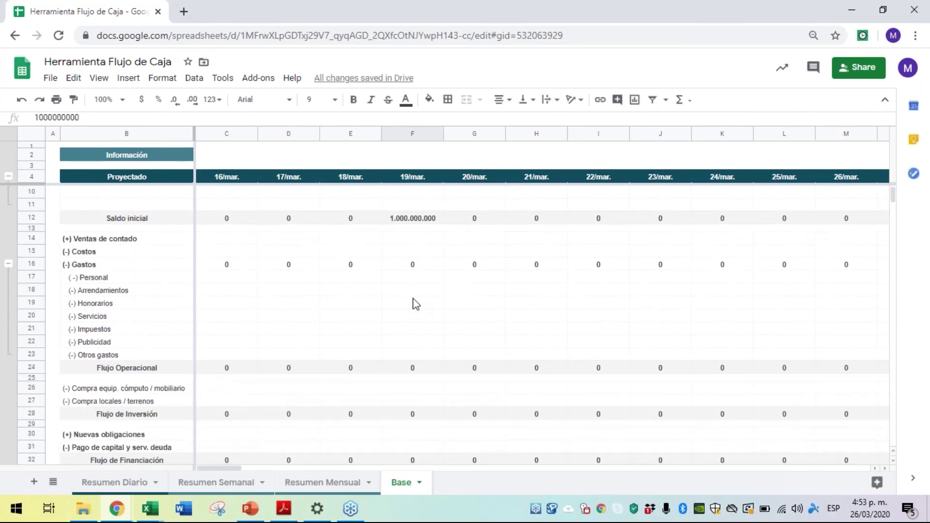
left_click(409, 242)
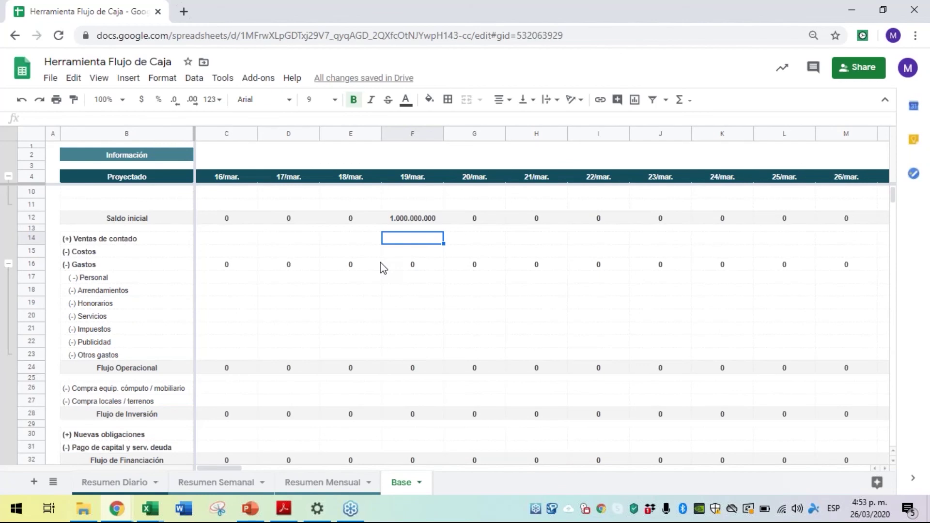
type("5000000")
key("Return")
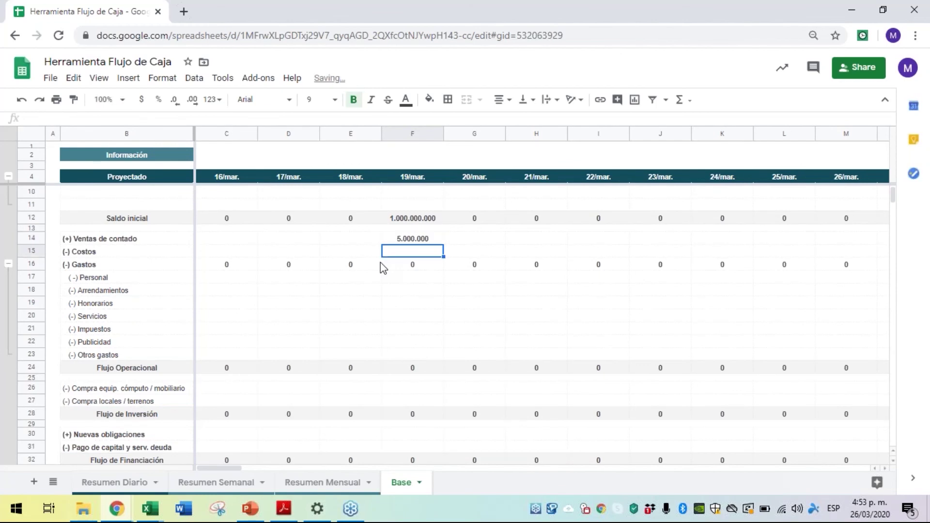
Enter 2500000 as the projected Costos for 19/mar.
key("Left")
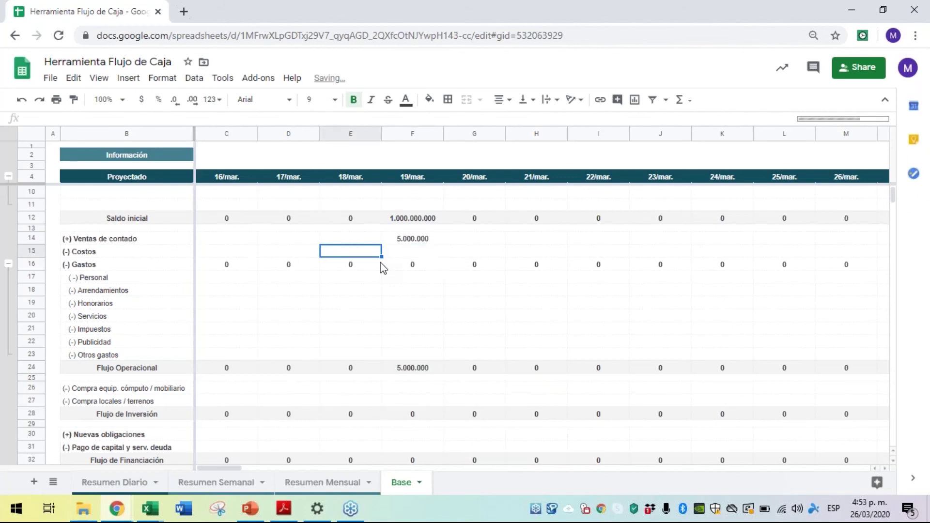
key("Right")
key("Up")
key("Down")
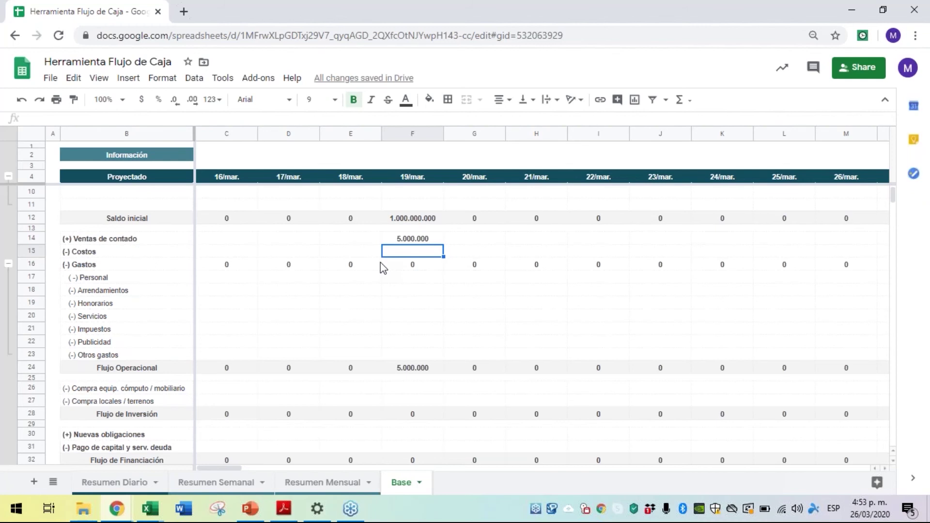
type("25000")
key("BackSpace")
type("000")
key("Return")
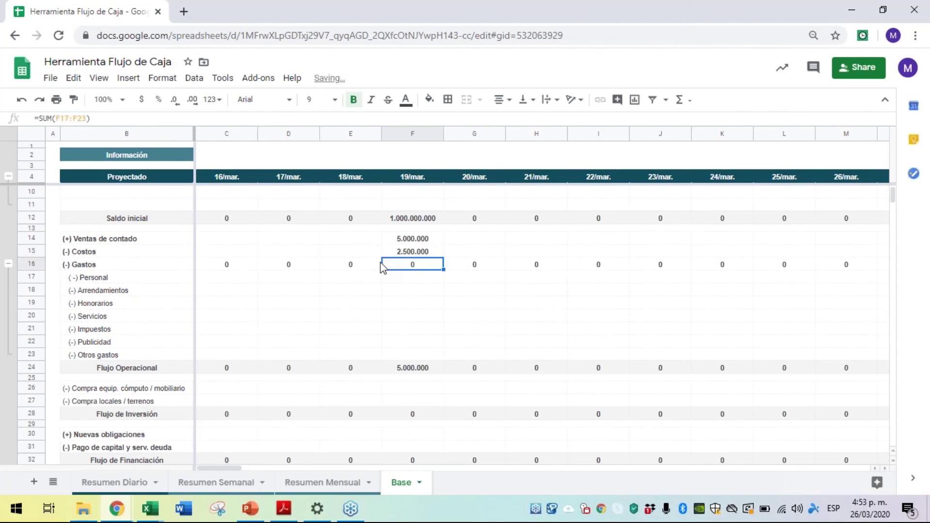
Select the expense rows from Personal through Otros gastos to examine the Gastos breakdown.
key("Down")
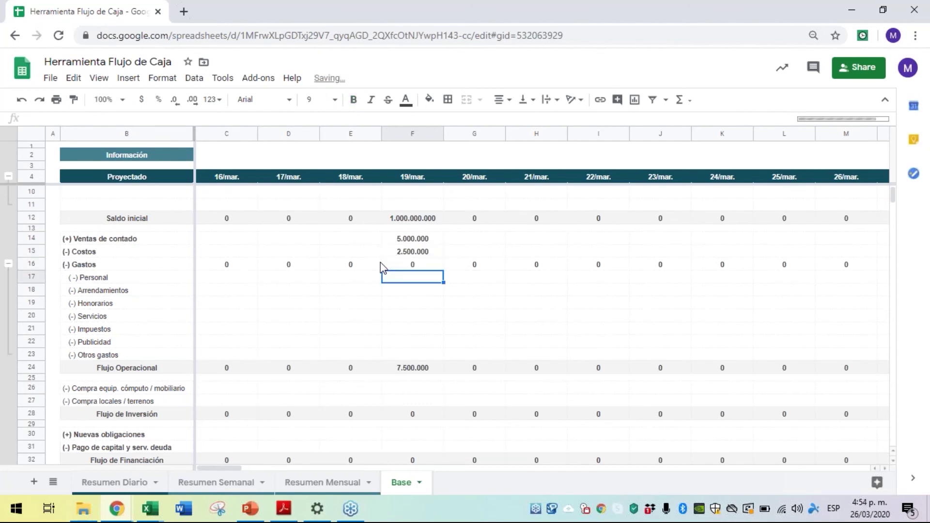
key("shift+space")
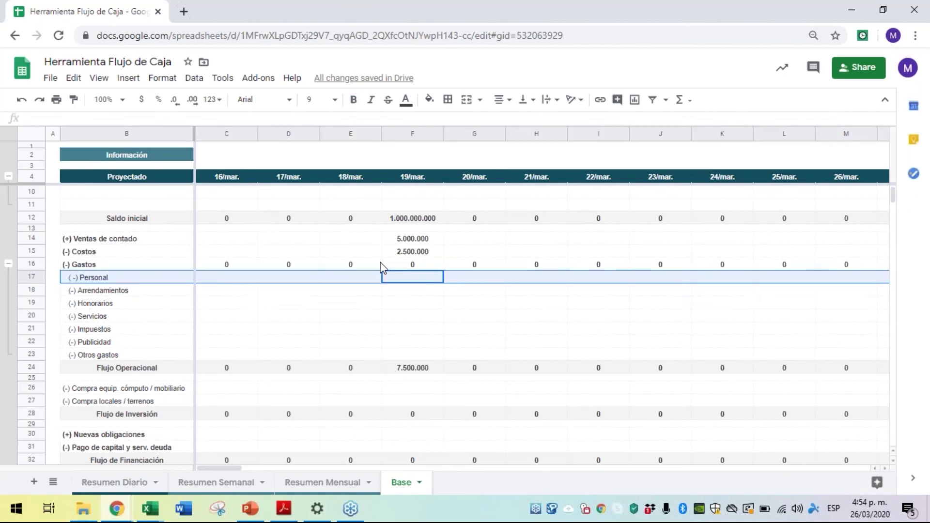
key("shift+Down")
key("shift+Down")
key("shift+Down")
key("shift+Down")
key("shift+Down")
key("shift+Down")
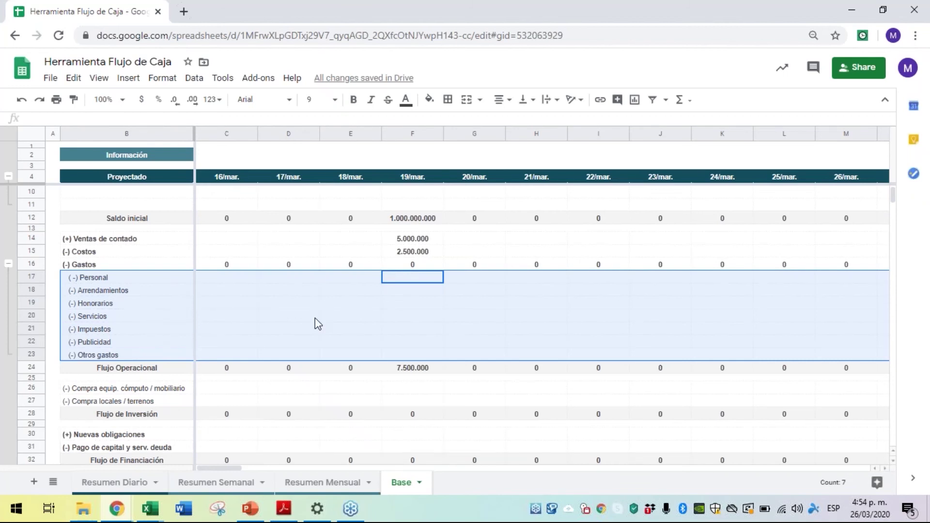
Enter 1500000 as the projected Arrendamientos expense for 19/mar.
left_click(401, 290)
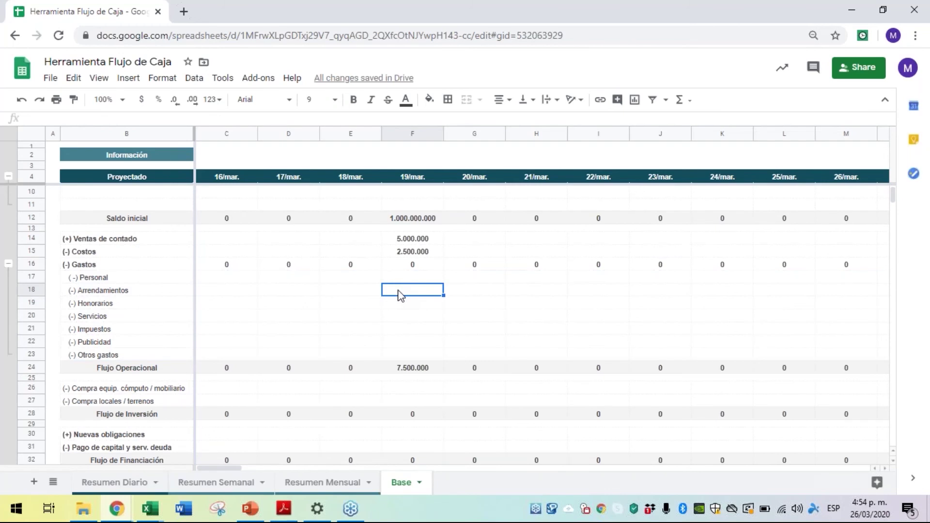
type("1500000")
key("Return")
key("Up")
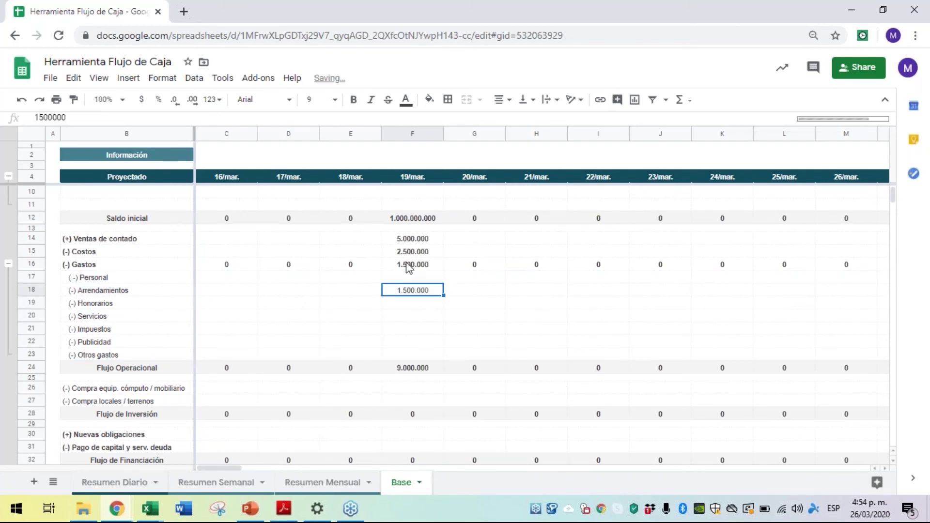
Change the projected 19/mar. Ventas de contado to -5000000 and Costos to -2500000.
scroll(431, 372, "down", 3)
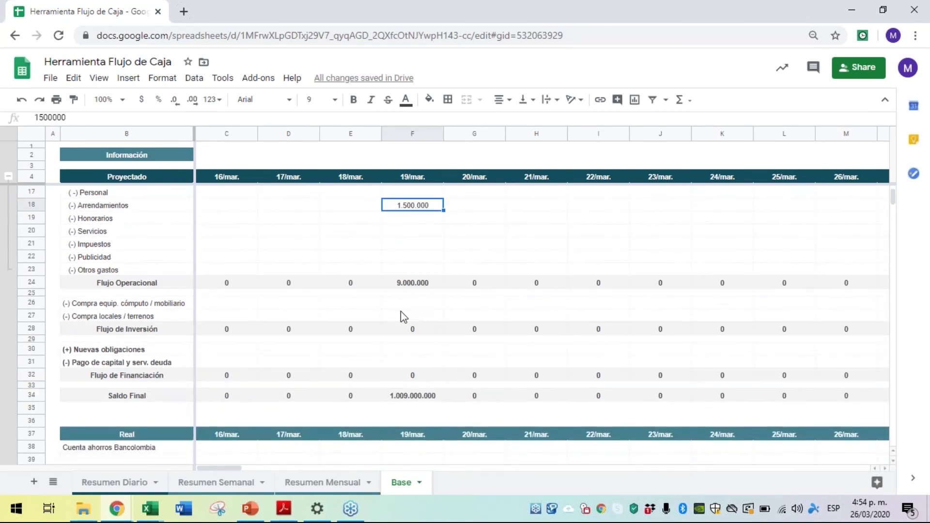
scroll(400, 314, "up", 5)
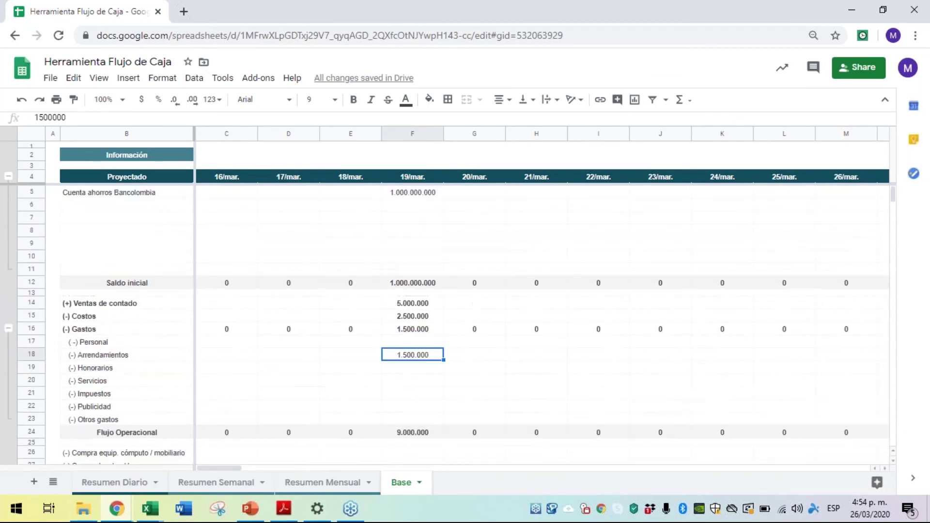
left_click(401, 305)
double_click(401, 305)
left_click(401, 316)
double_click(401, 315)
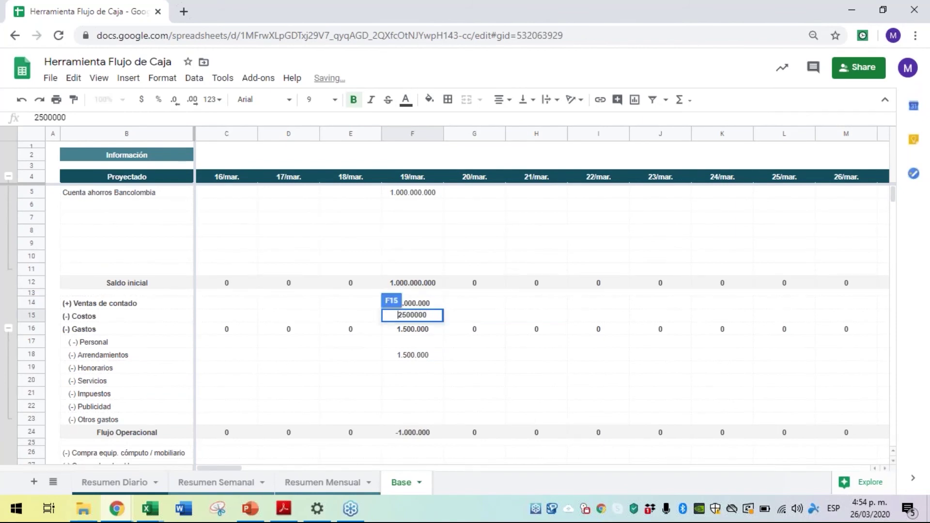
key("Return")
key("Return")
Change the projected 19/mar. Arrendamientos amount to -1500000.
left_click(413, 354)
double_click(413, 354)
key("Home")
type("-")
key("Return")
Review the projected 19/mar. figures from Saldo inicial through Flujo Operacional to Saldo Final.
scroll(432, 349, "down", 5)
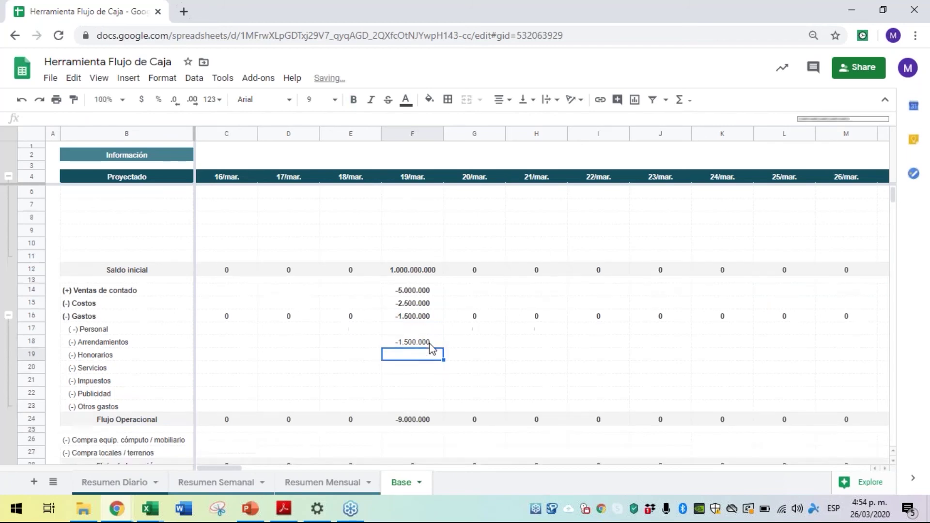
scroll(429, 343, "up", 3)
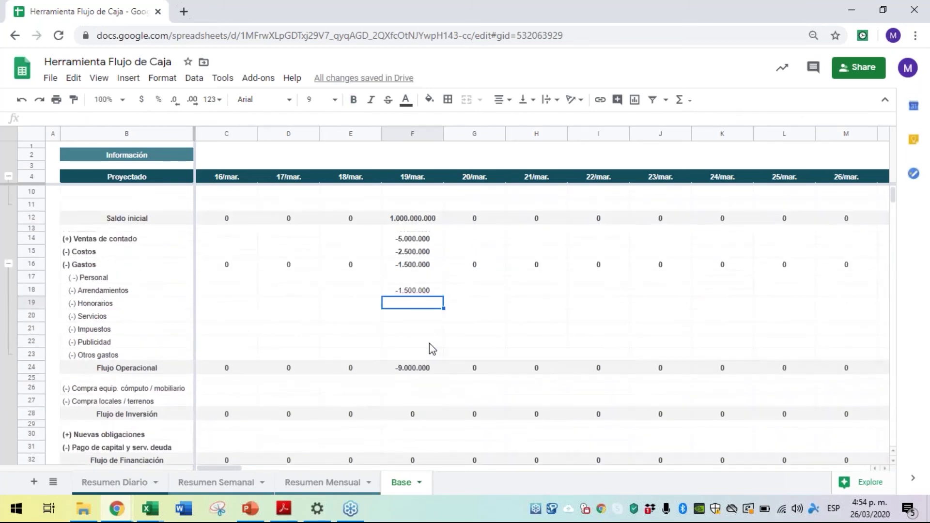
scroll(429, 343, "down", 1)
scroll(429, 343, "down", 3)
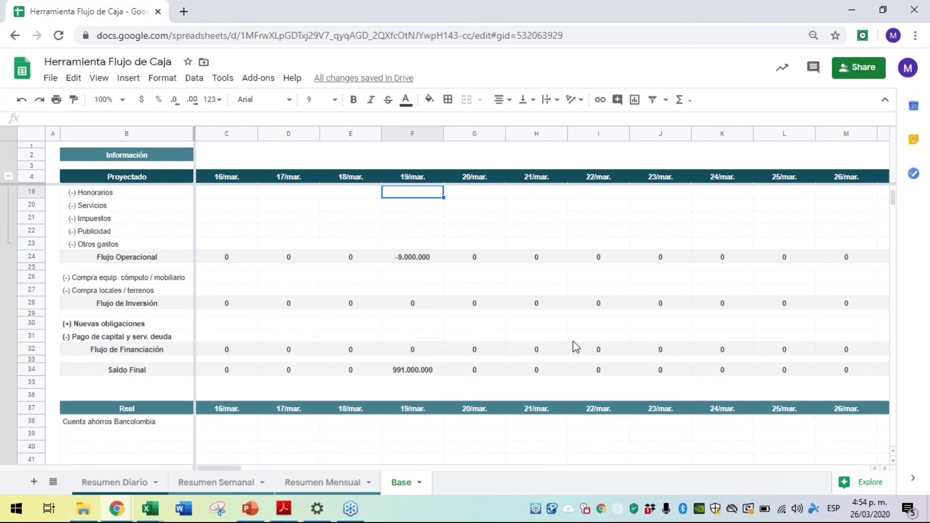
scroll(384, 329, "up", 3)
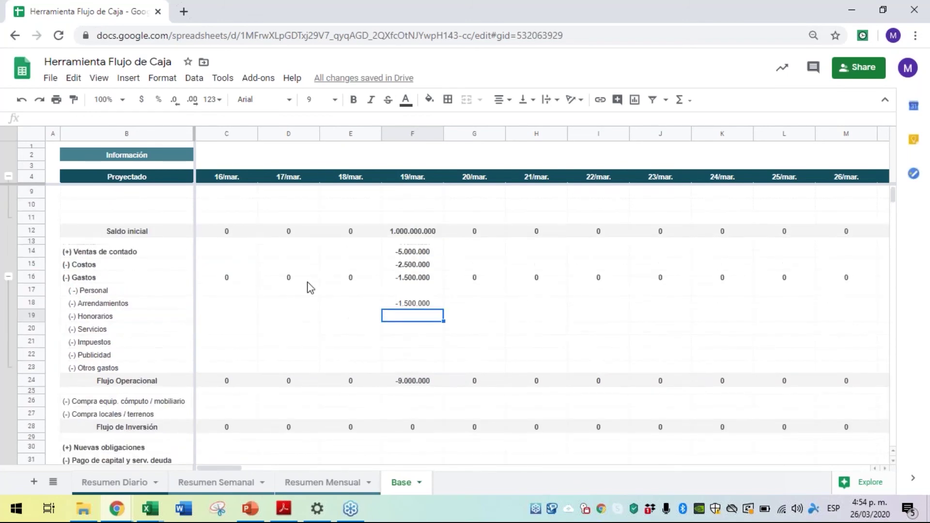
scroll(131, 206, "up", 1)
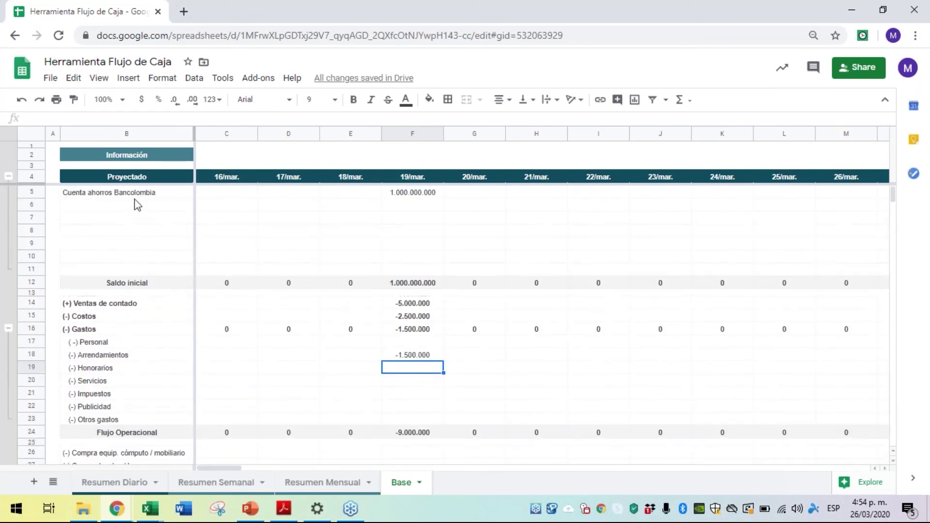
Compare the Proyectado and Real sections, checking how the first account name in Real references the projected account list.
left_click_drag(145, 176, 120, 442)
scroll(181, 401, "down", 3)
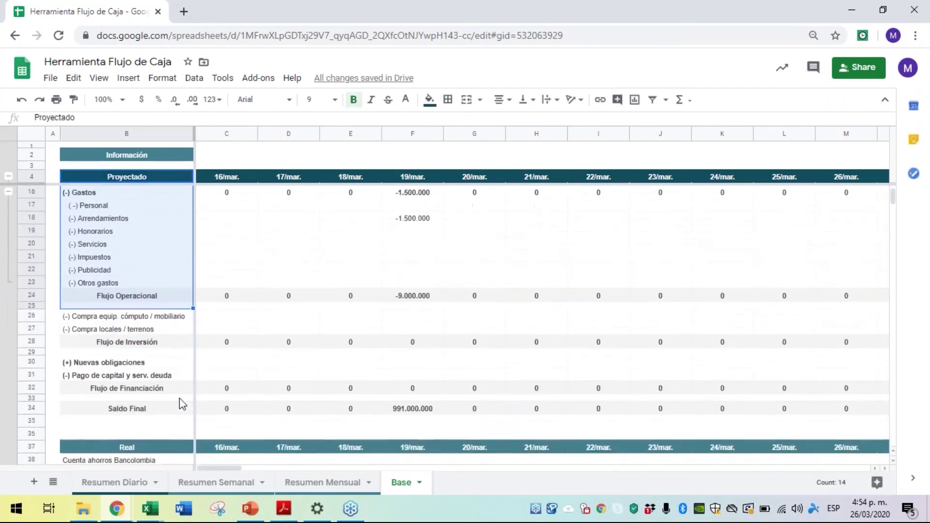
scroll(182, 404, "down", 5)
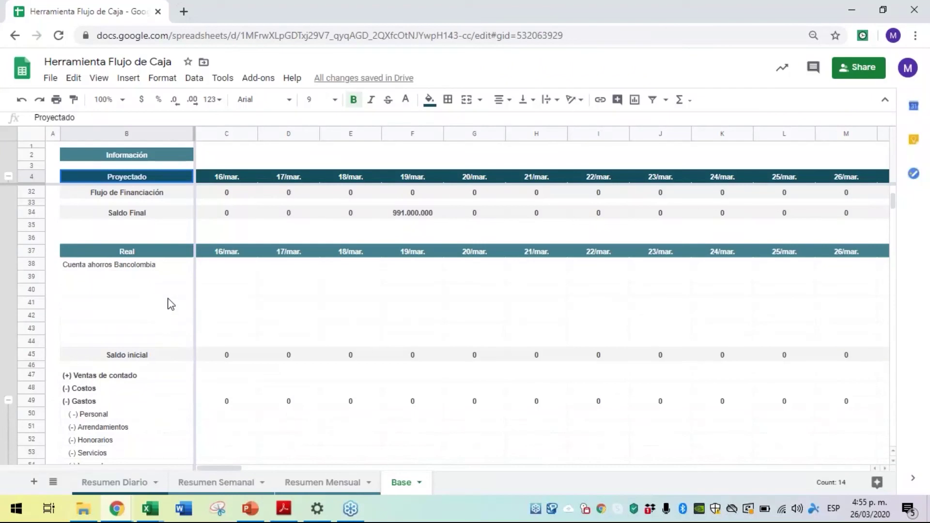
left_click(162, 261)
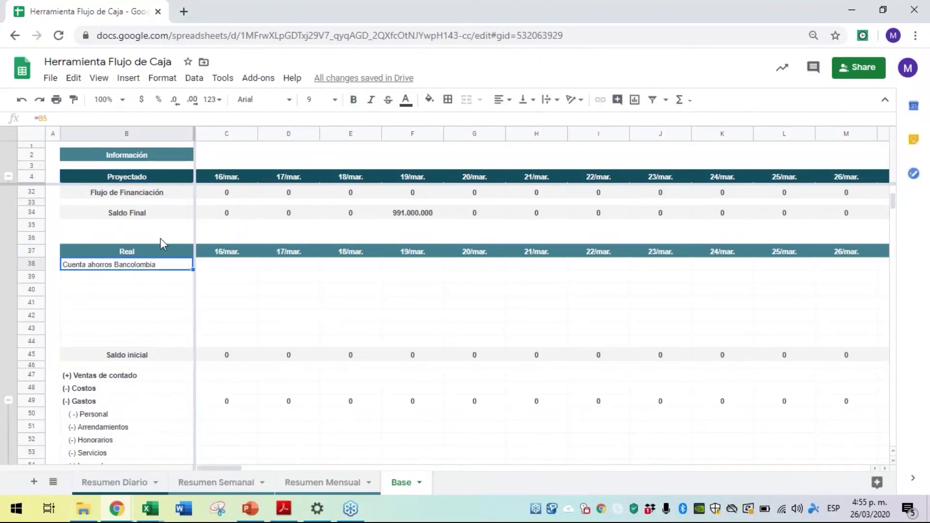
scroll(147, 279, "up", 8)
left_click_drag(147, 194, 166, 282)
scroll(166, 322, "down", 9)
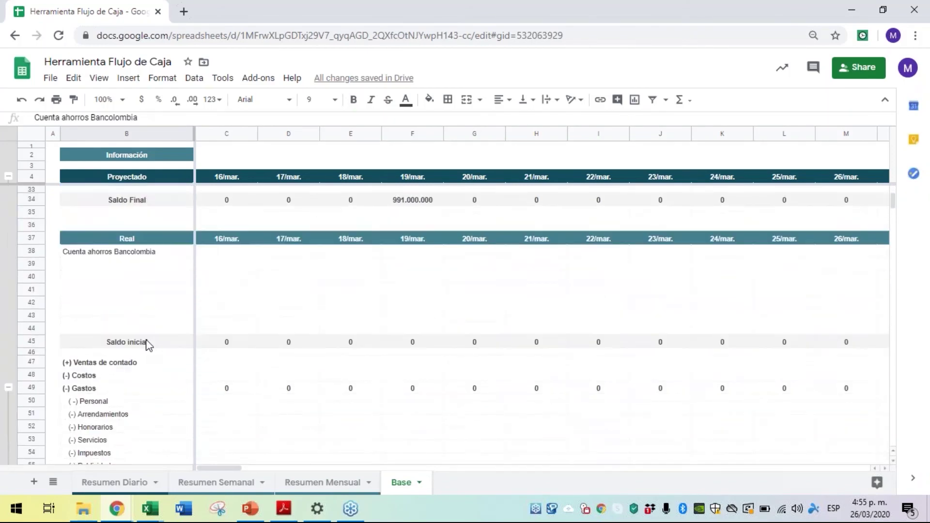
Examine the Real section's 19/mar. input cells for the account balance and Ventas de contado.
left_click(431, 276)
left_click_drag(419, 254, 671, 291)
left_click(419, 254)
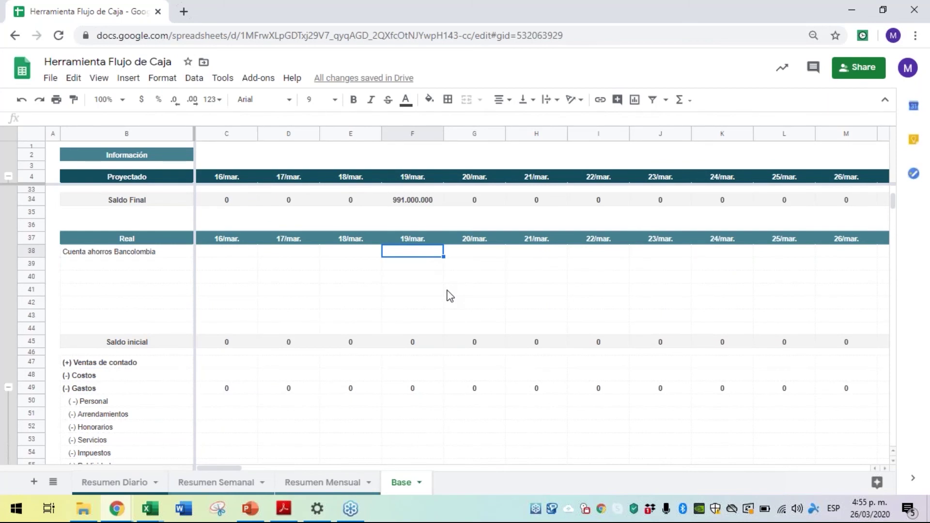
scroll(450, 296, "up", 9)
scroll(450, 296, "down", 13)
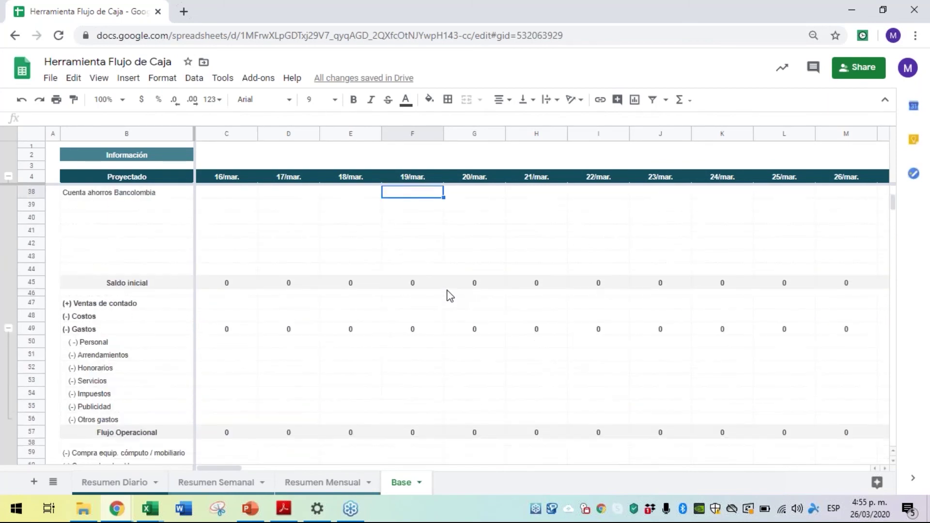
scroll(443, 294, "up", 2)
left_click(421, 305)
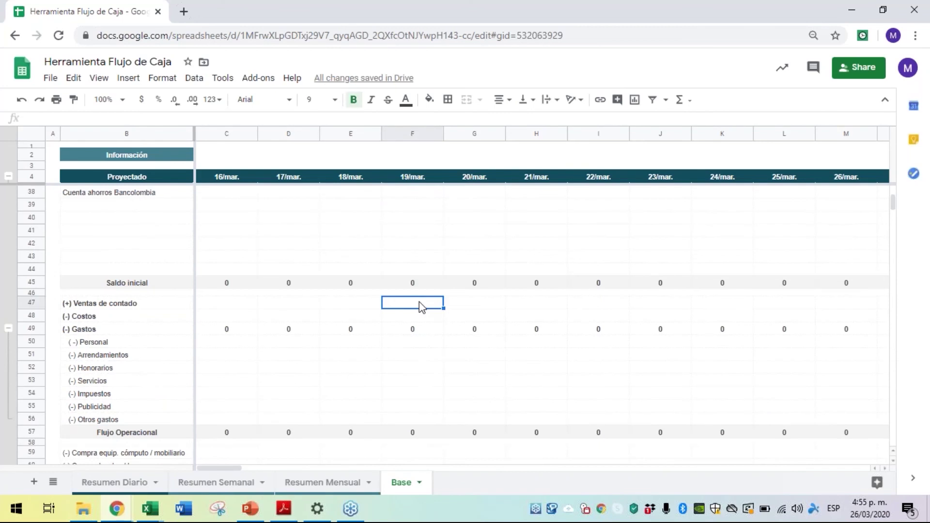
Change the projected 19/mar. Ventas de contado back to a positive 5000000.
scroll(420, 303, "up", 10)
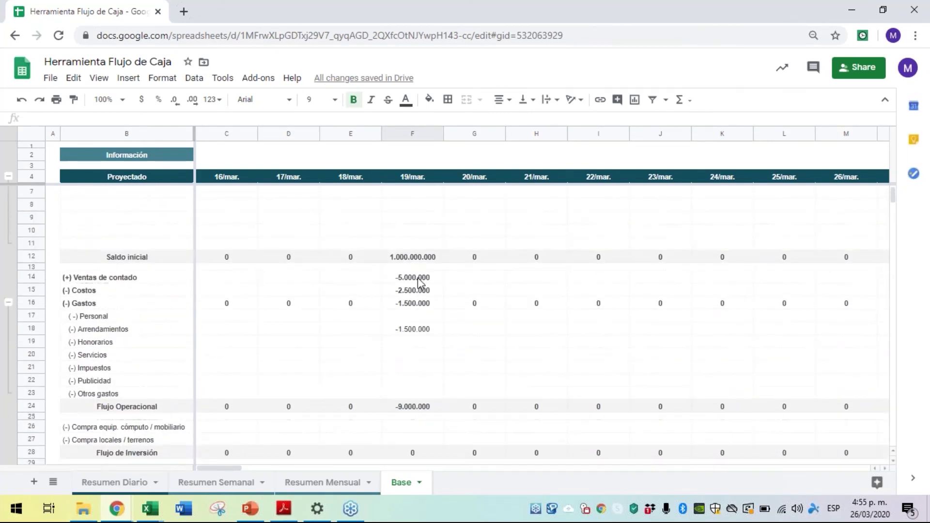
scroll(418, 281, "up", 1)
left_click(414, 304)
left_click(33, 117)
key("Delete")
key("Return")
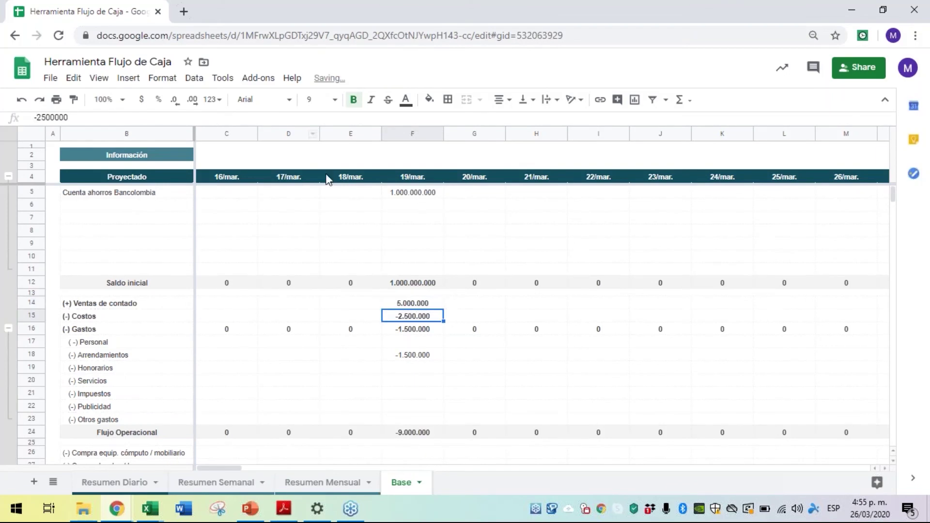
scroll(408, 364, "down", 7)
scroll(408, 364, "down", 3)
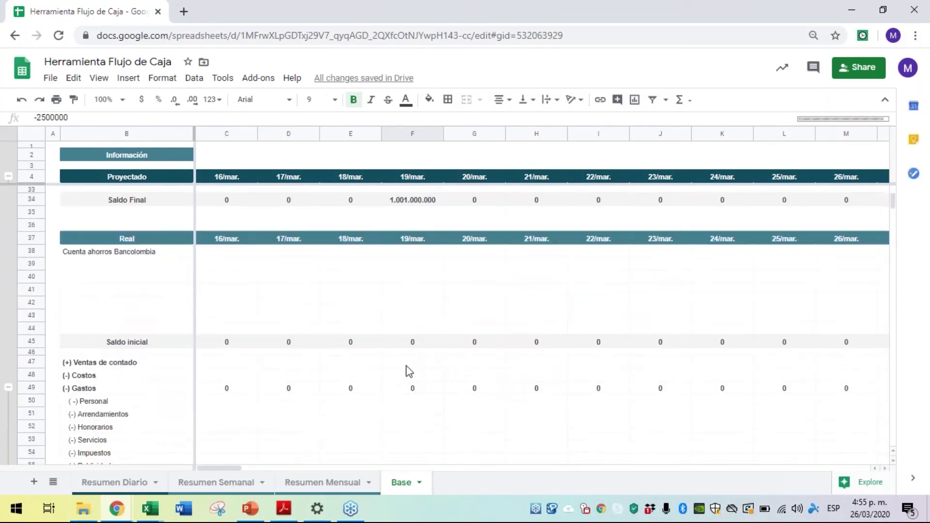
Enter 2500000 as the 19/mar. Ventas de contado in the Real section.
left_click(423, 331)
type("2500000")
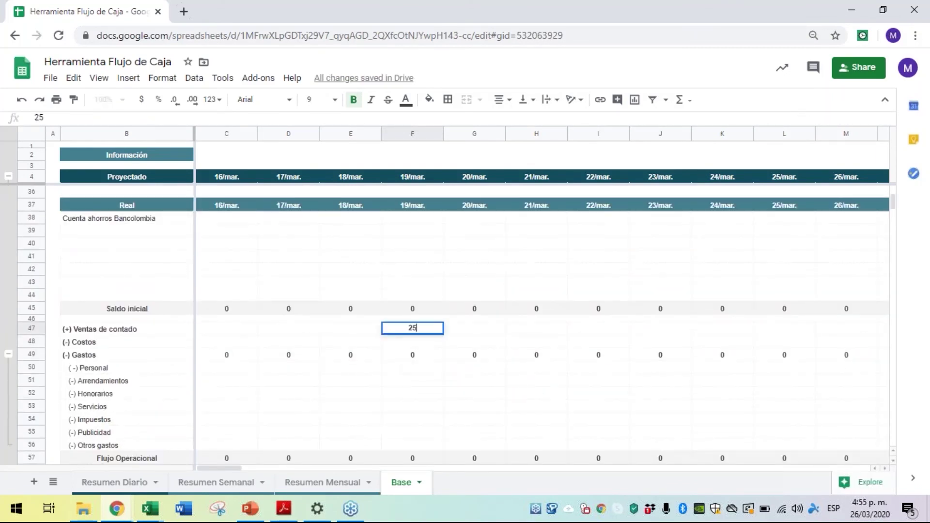
key("Return")
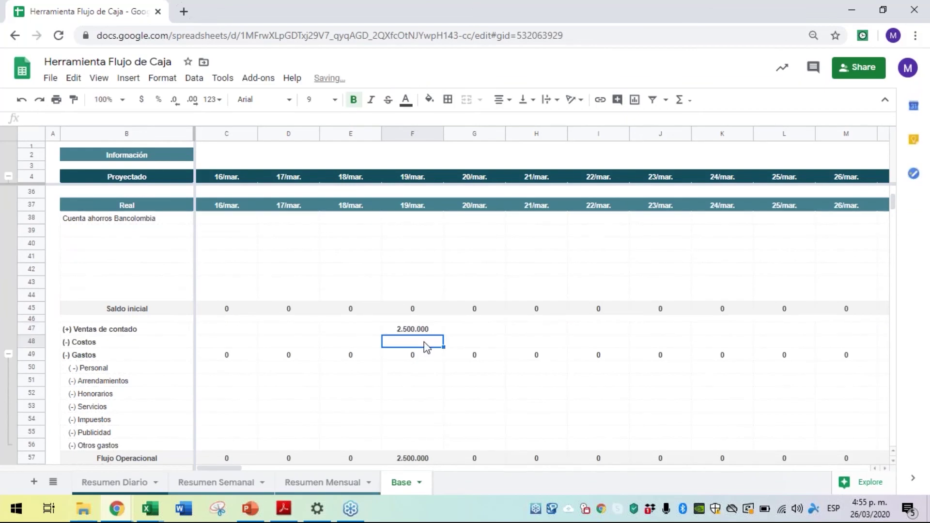
Enter 1000000 as the 19/mar. Costos in the Real section.
type("15")
type("00")
key("BackSpace")
key("BackSpace")
key("BackSpace")
type(".")
key("BackSpace")
type("000000")
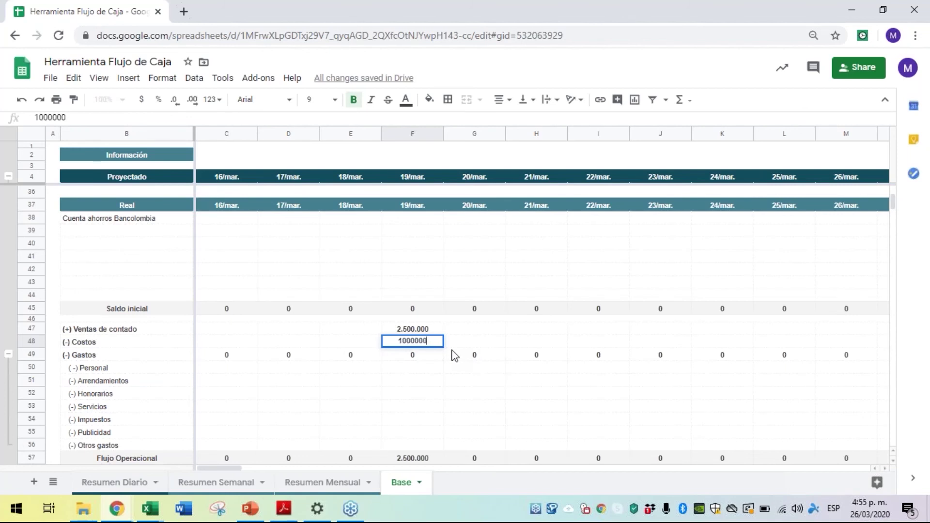
key("Return")
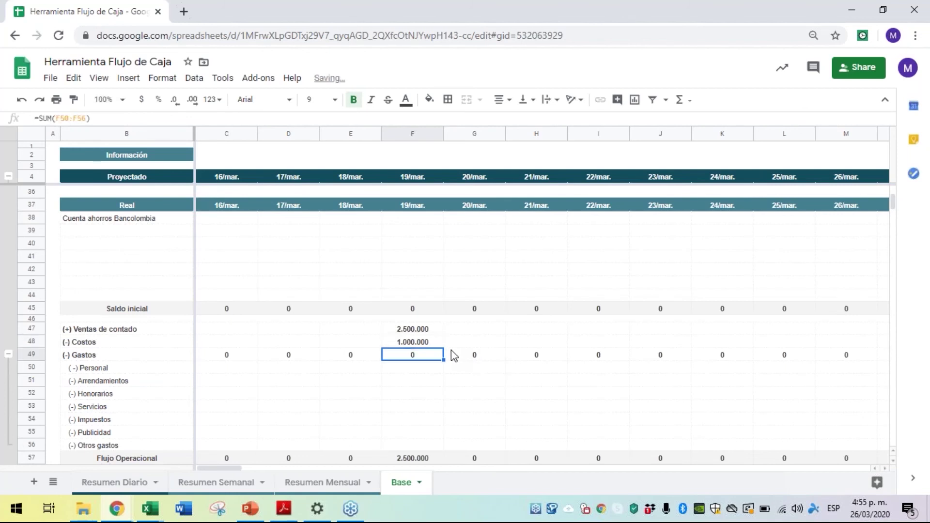
Check the real 19/mar. Flujo Operacional and Saldo Final, and change the real Costos to -1000000.
scroll(468, 359, "down", 3)
scroll(468, 359, "down", 2)
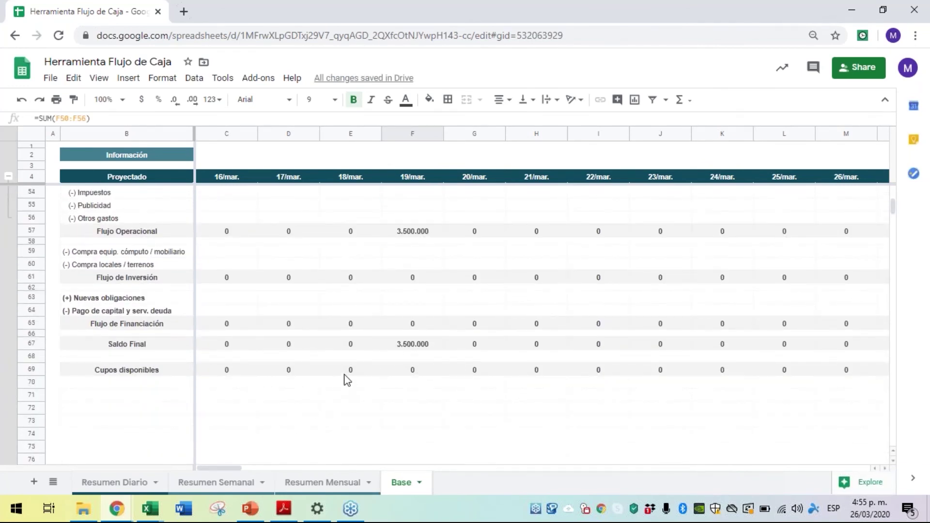
scroll(347, 380, "up", 5)
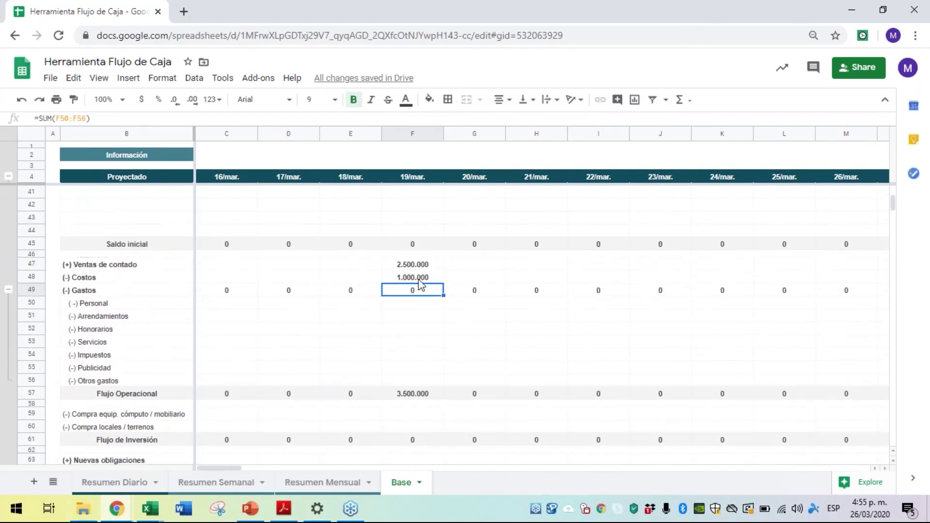
left_click(419, 280)
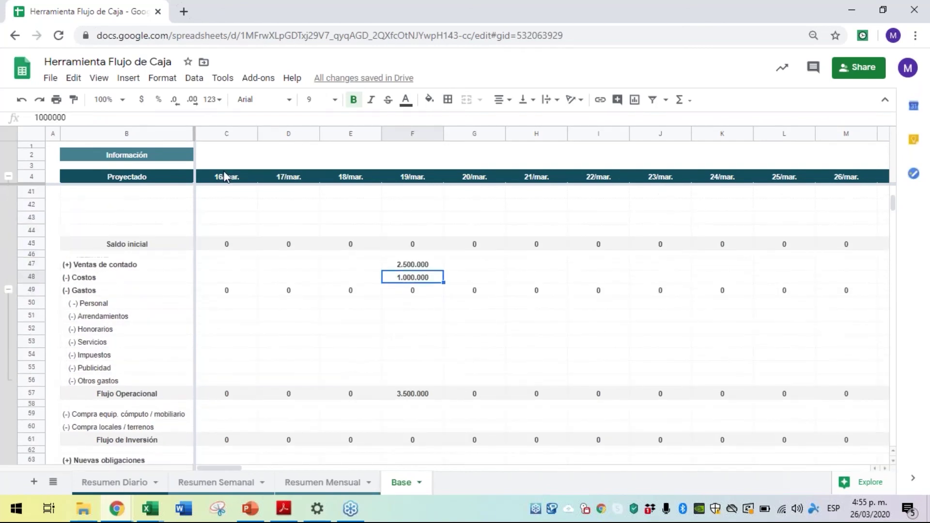
left_click(34, 119)
type("-")
key("Return")
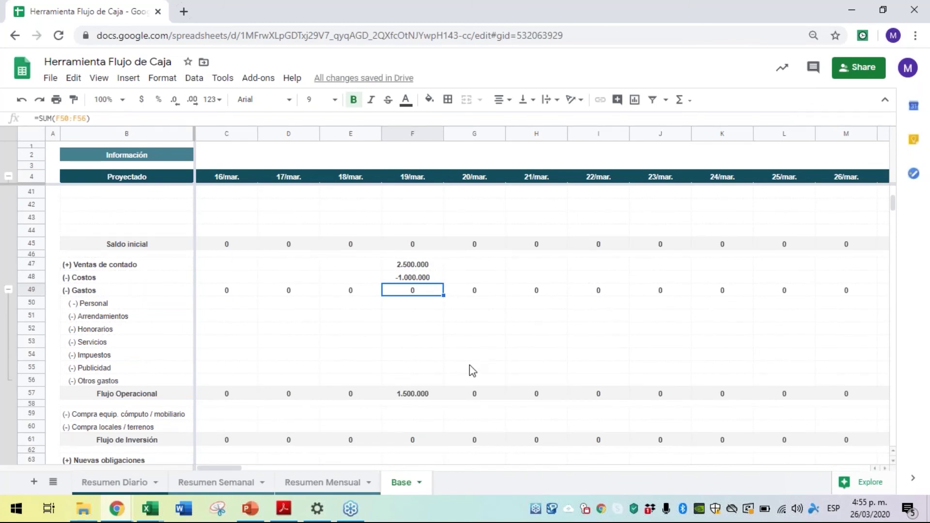
Compare the projected Saldo Final with the Real section and select the real 19/mar. balance cell of Cuenta ahorros Bancolombia.
scroll(470, 364, "up", 1)
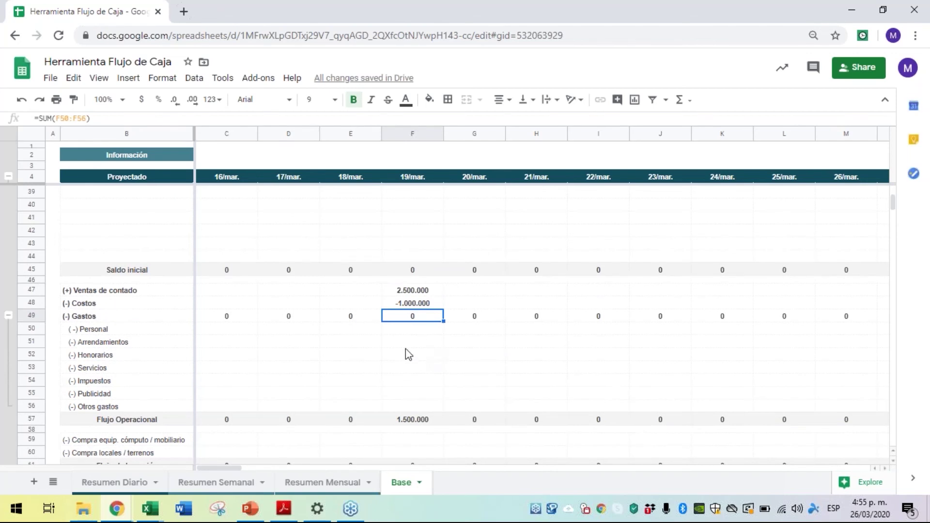
scroll(444, 380, "up", 4)
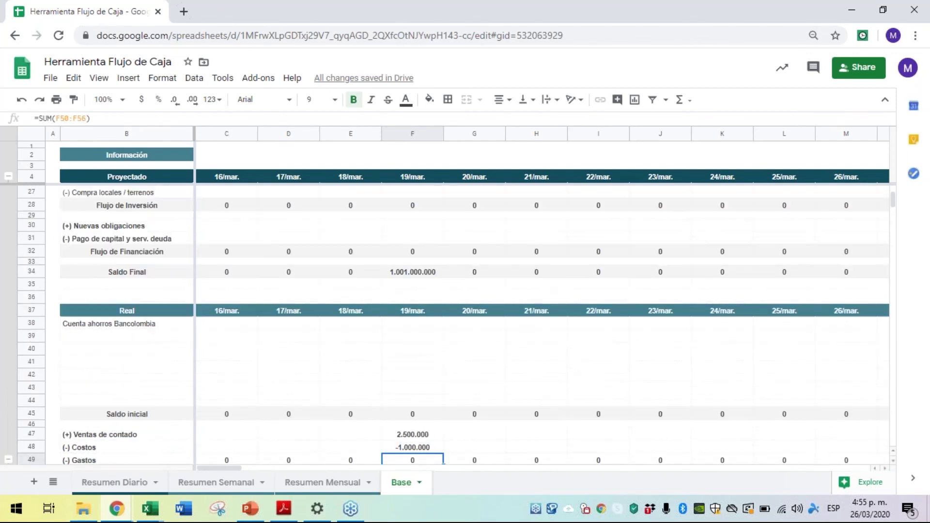
scroll(446, 325, "down", 1)
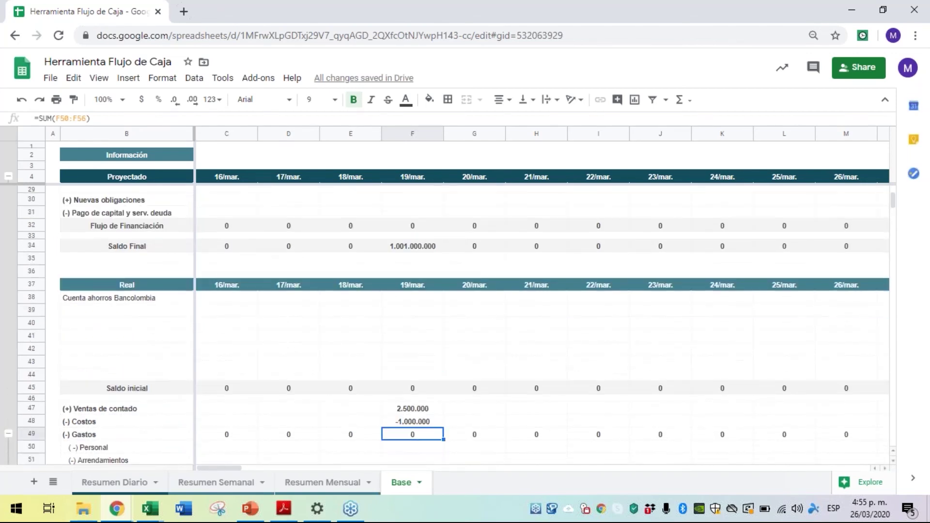
scroll(446, 382, "down", 1)
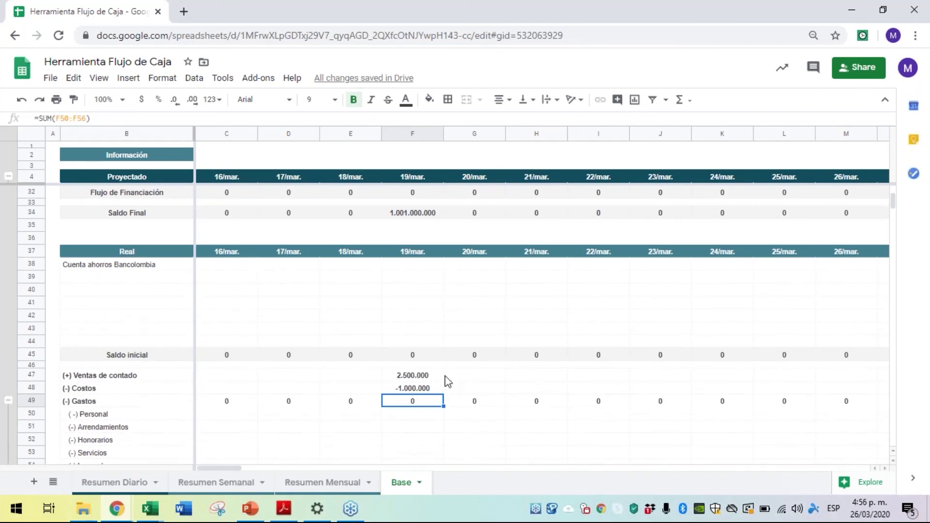
scroll(447, 382, "down", 1)
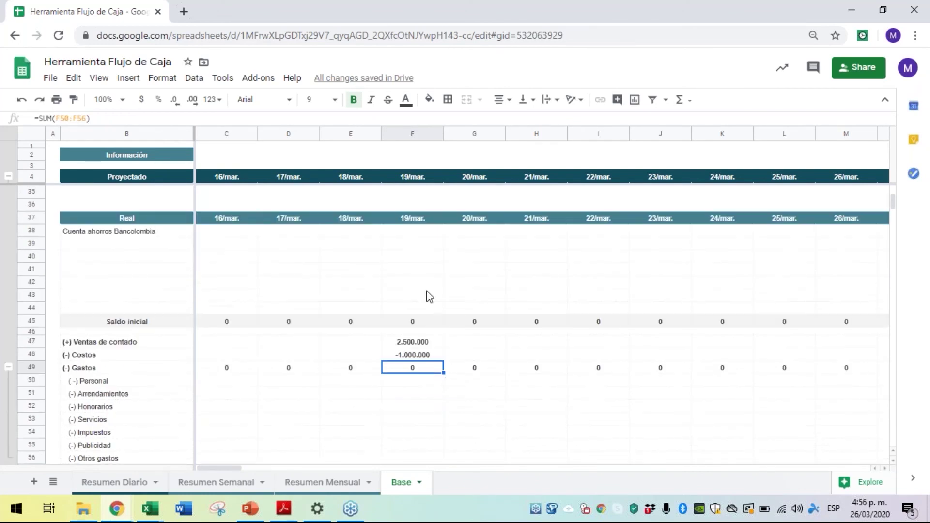
left_click(421, 239)
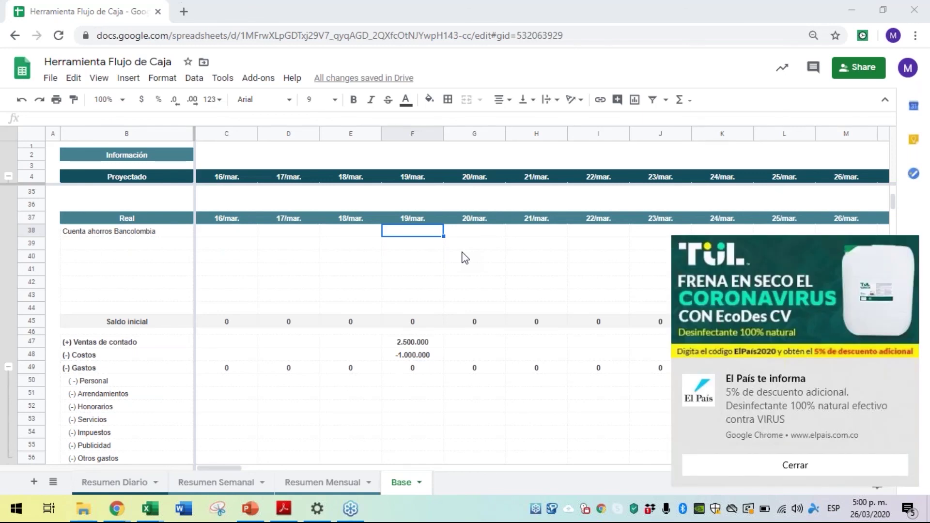
left_click(877, 484)
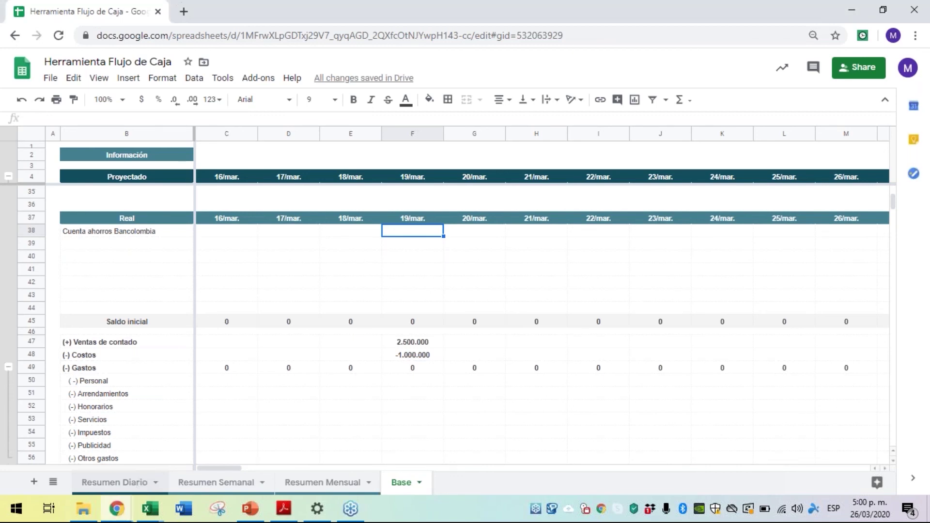
Review the 19-mar. Real, Proyectado and % Cumplimiento figures in the Resumen Diario sheet, from Ventas de contado through Total Salidas.
left_click(141, 482)
scroll(350, 422, "up", 2)
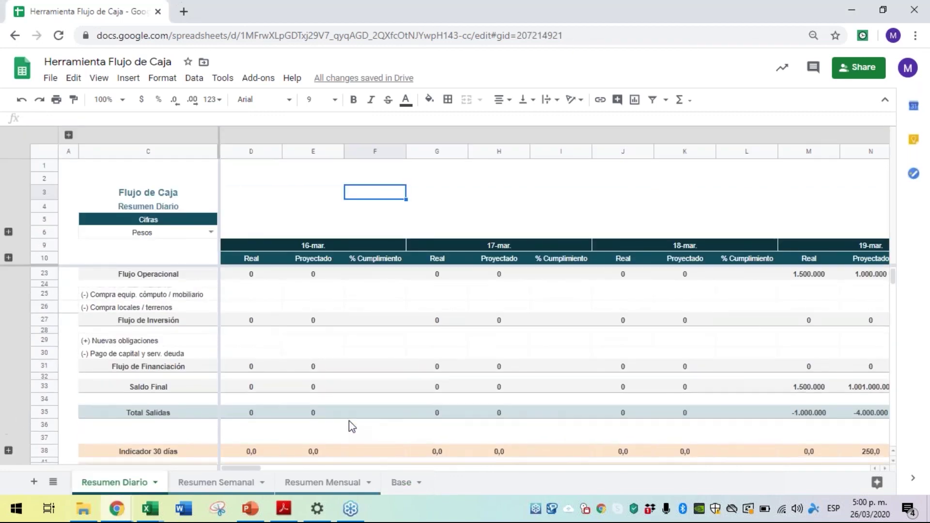
scroll(349, 421, "right", 5)
scroll(349, 421, "right", 2)
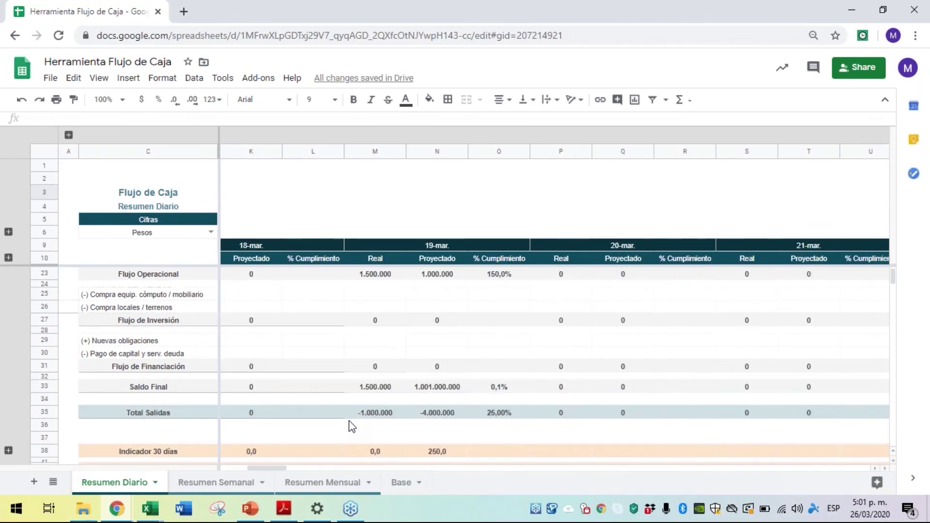
scroll(348, 421, "up", 2)
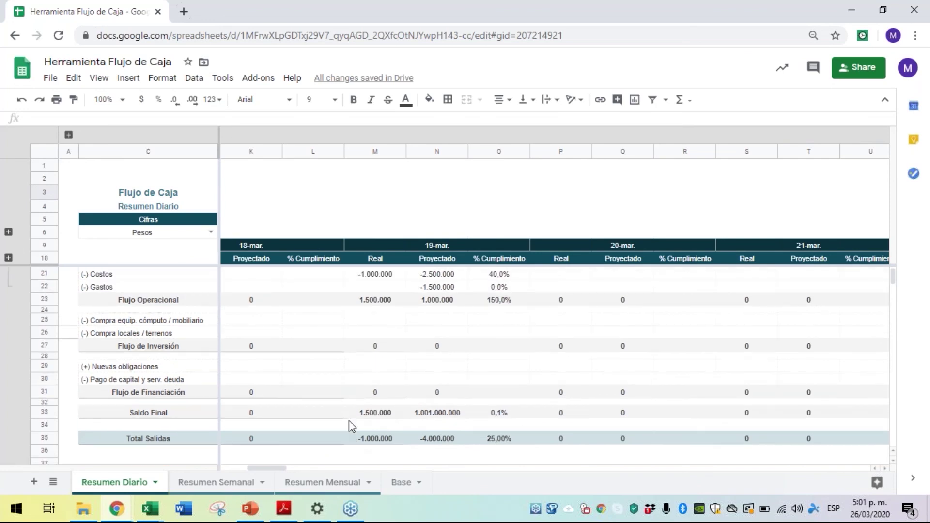
scroll(348, 427, "up", 1)
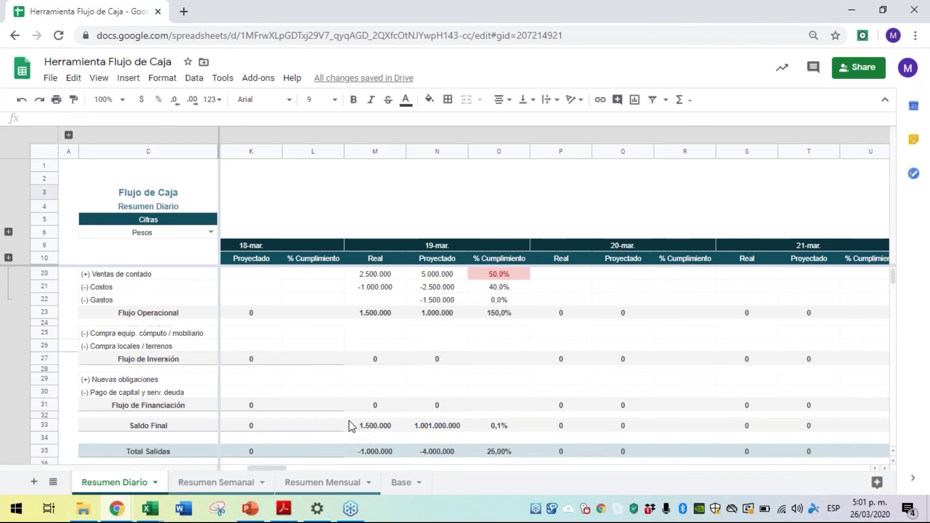
scroll(349, 421, "up", 1)
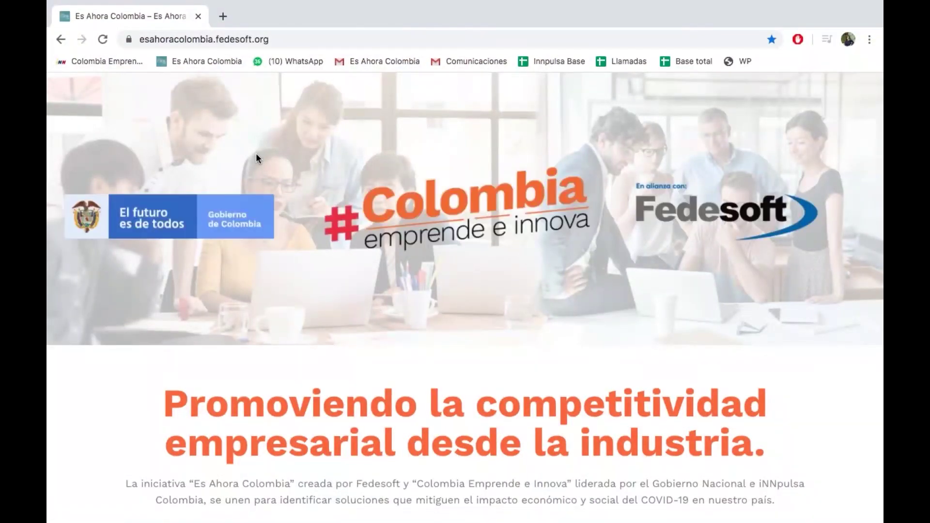
Look through the solution registration form on the Es Ahora Colombia website, including its application areas and contribution options.
scroll(256, 153, "down", 15)
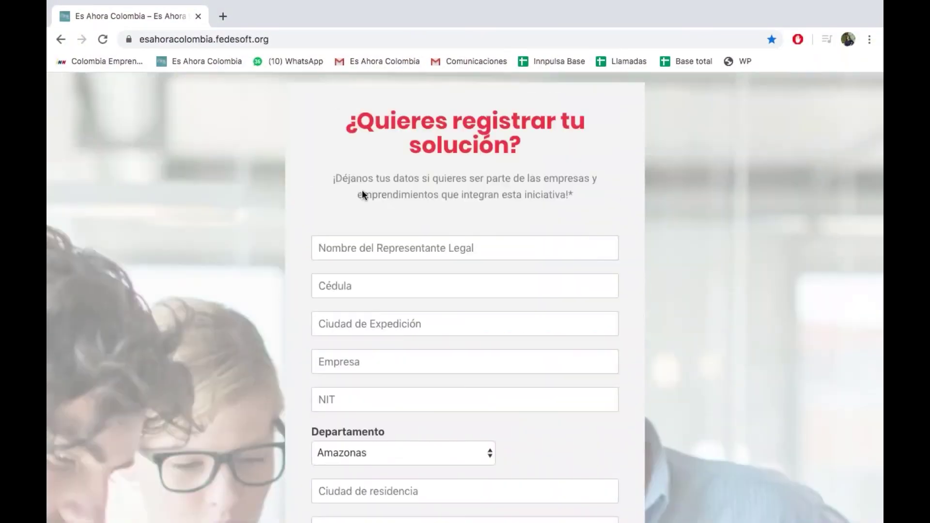
scroll(362, 194, "down", 1)
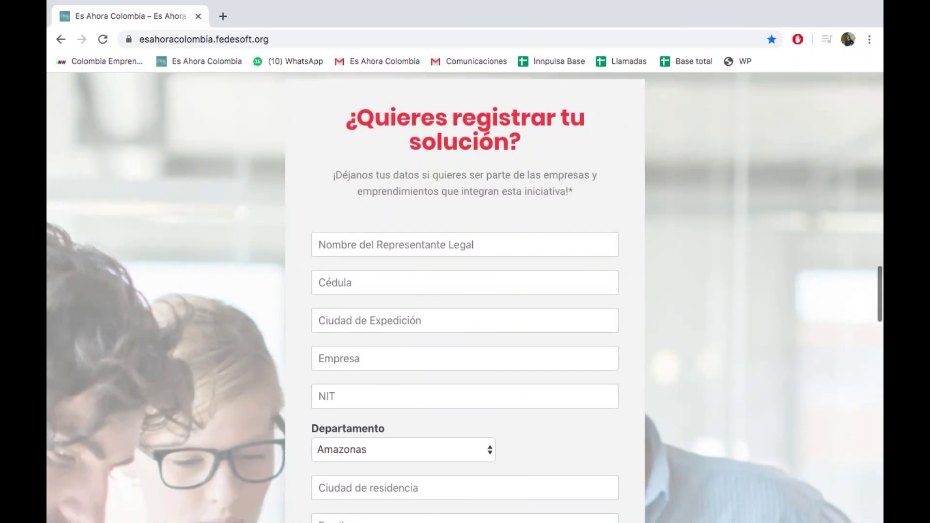
scroll(465, 298, "down", 1)
scroll(465, 298, "down", 20)
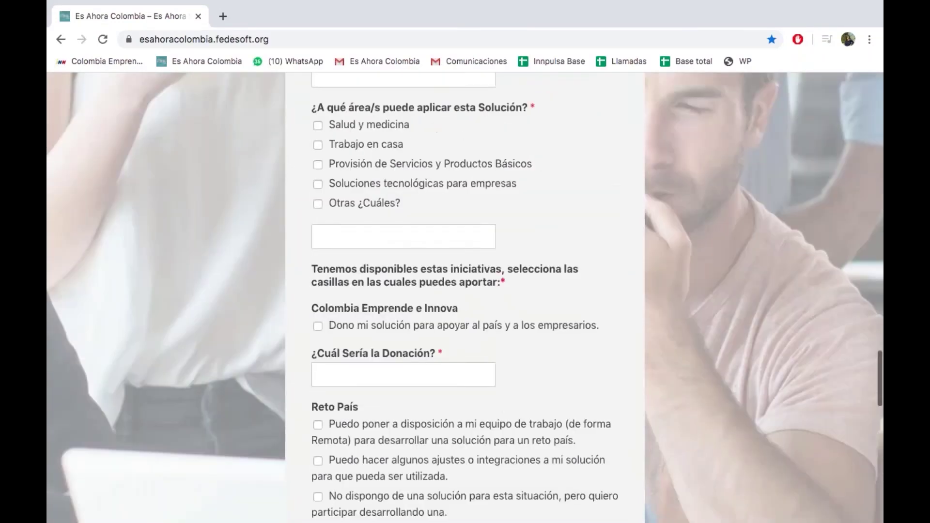
scroll(464, 298, "up", 15)
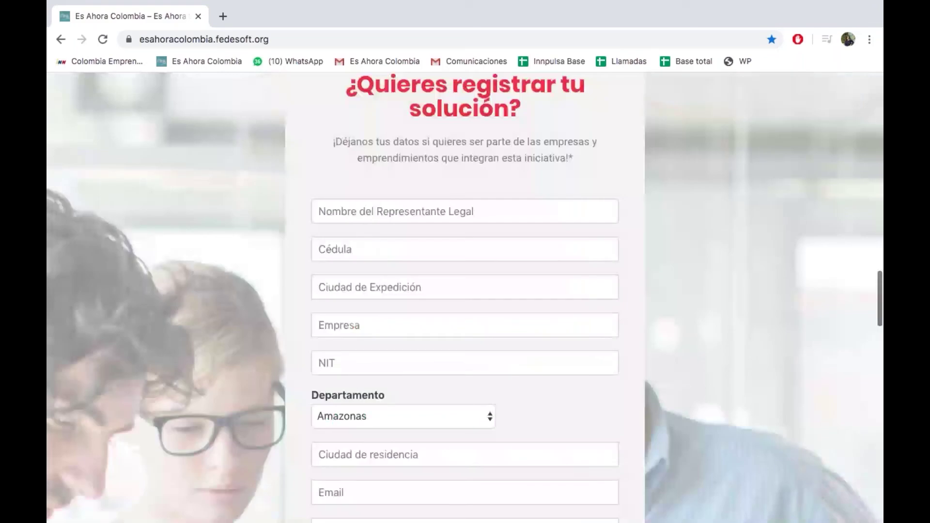
Open the Colombia Emprende e Innova page in a new tab and find the Finaktiva solution.
left_click(222, 16)
left_click(88, 63)
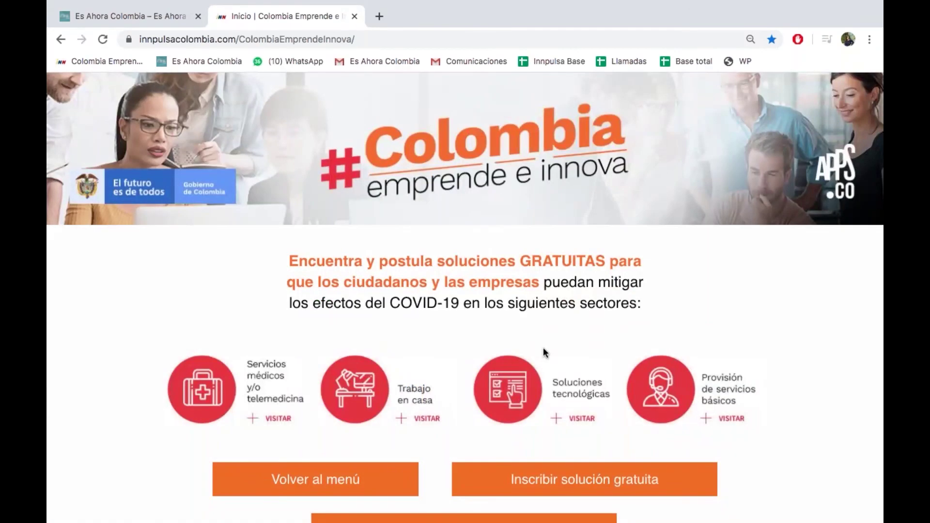
scroll(542, 348, "down", 15)
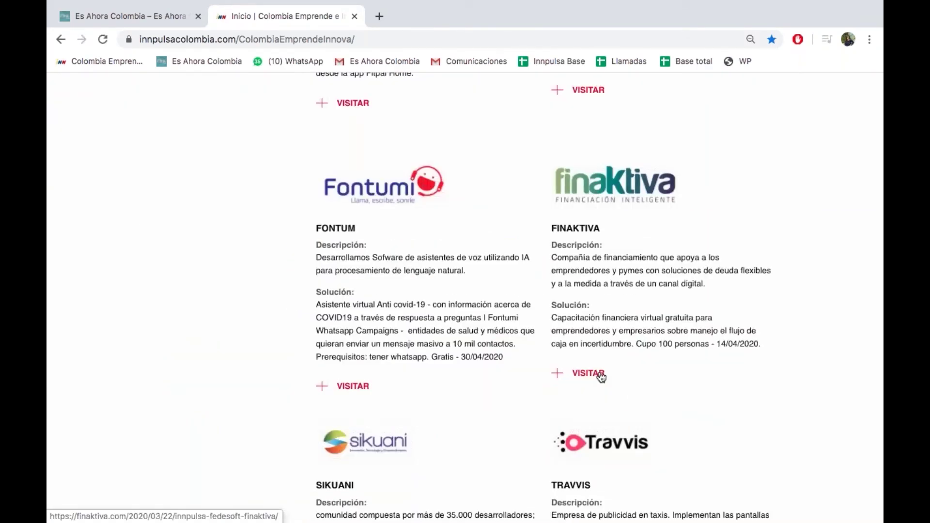